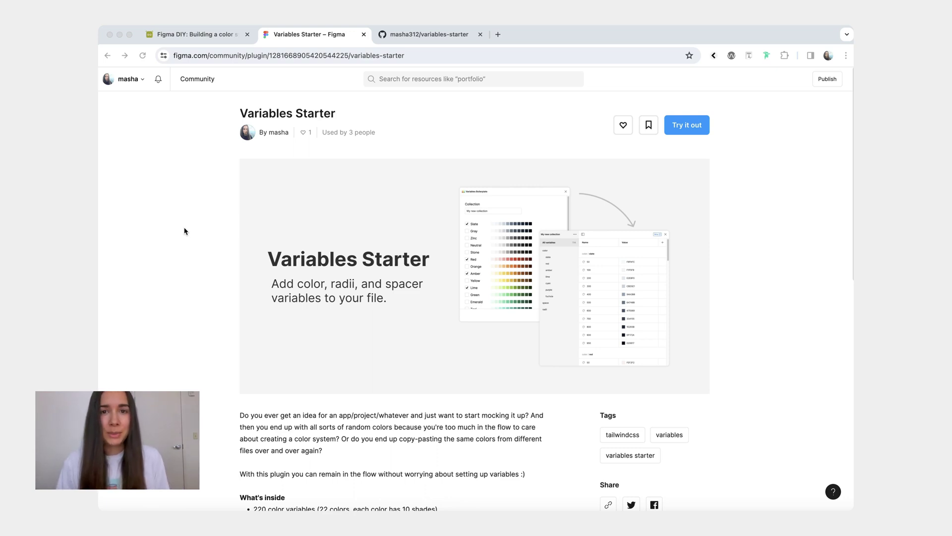
# Step: Bring the browser window showing the Variables Starter community page into focus
pyautogui.click(754, 137)
# Step: Open a Drafts copy of Variables Starter, run the plugin, and name the collection 'my new collection!'
pyautogui.click(682, 129)
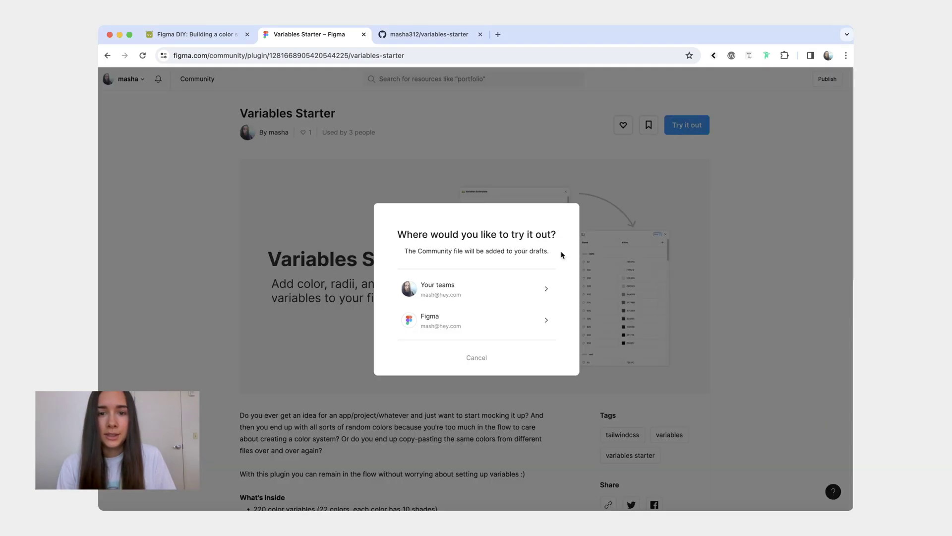
pyautogui.click(496, 290)
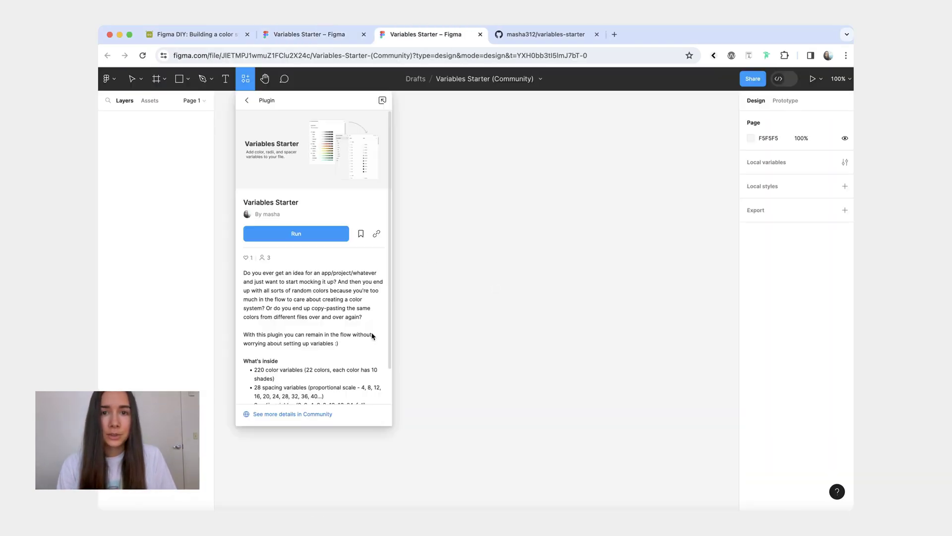
pyautogui.click(302, 241)
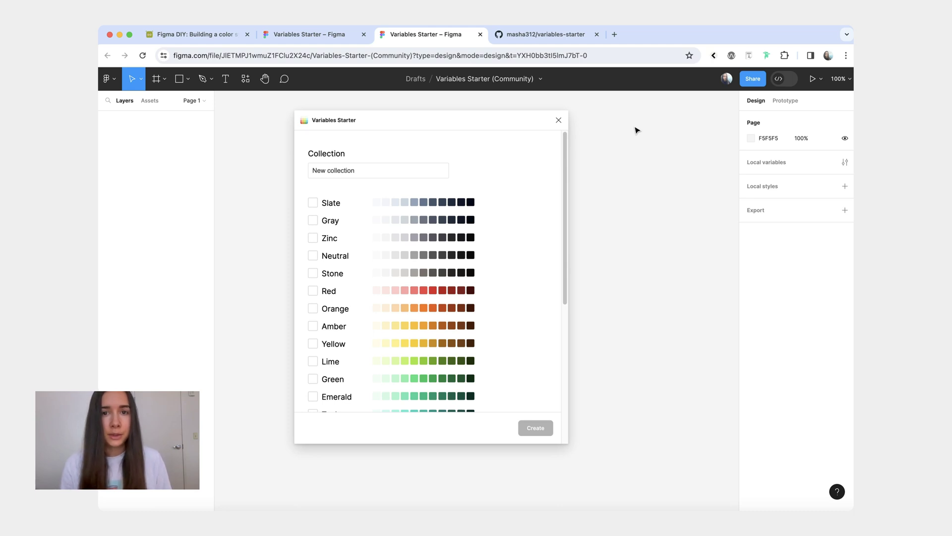
pyautogui.click(427, 170)
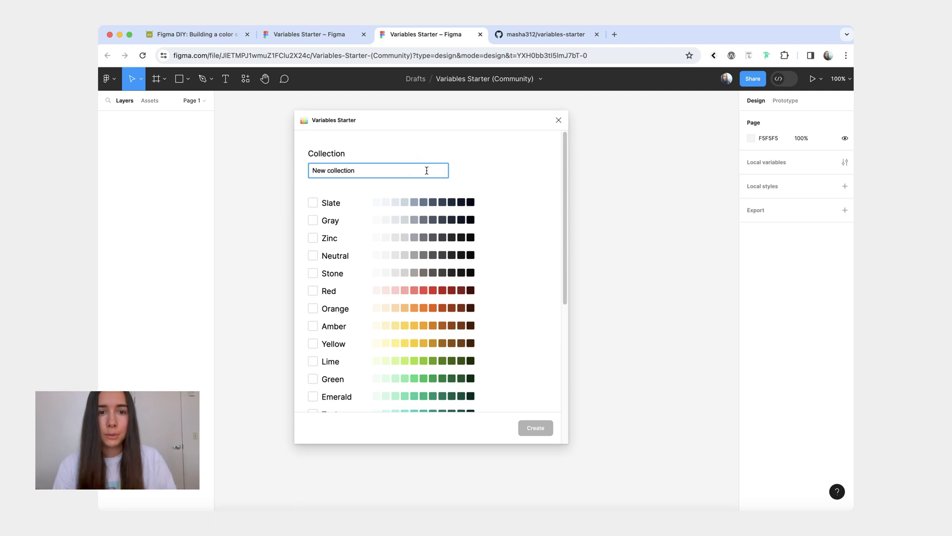
pyautogui.press('super+a')
pyautogui.write('my new collection!')
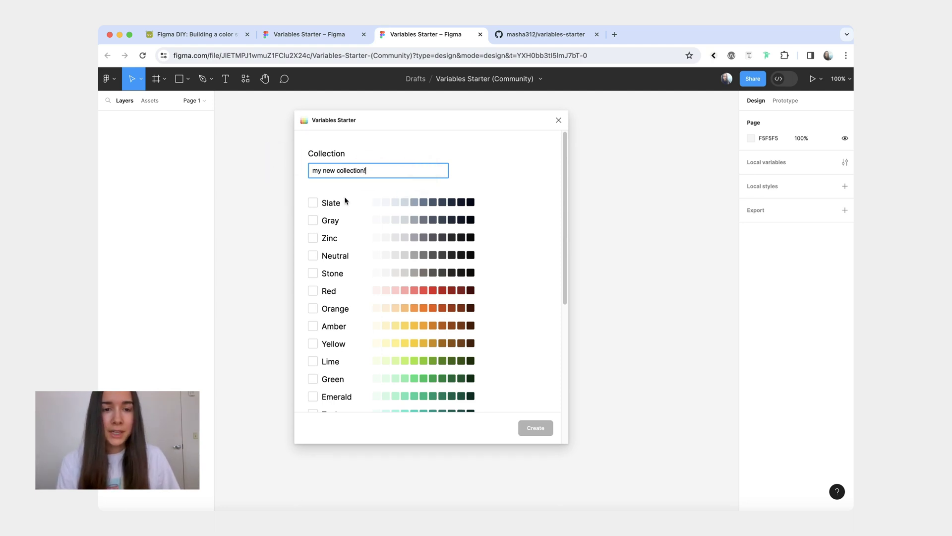
# Step: Tick the Slate, Zinc, Red, Orange, Lime, Blue, Indigo and Violet colour scales
pyautogui.click(313, 203)
pyautogui.click(313, 238)
pyautogui.scroll(-1, 312, 240)
pyautogui.scroll(-3, 313, 233)
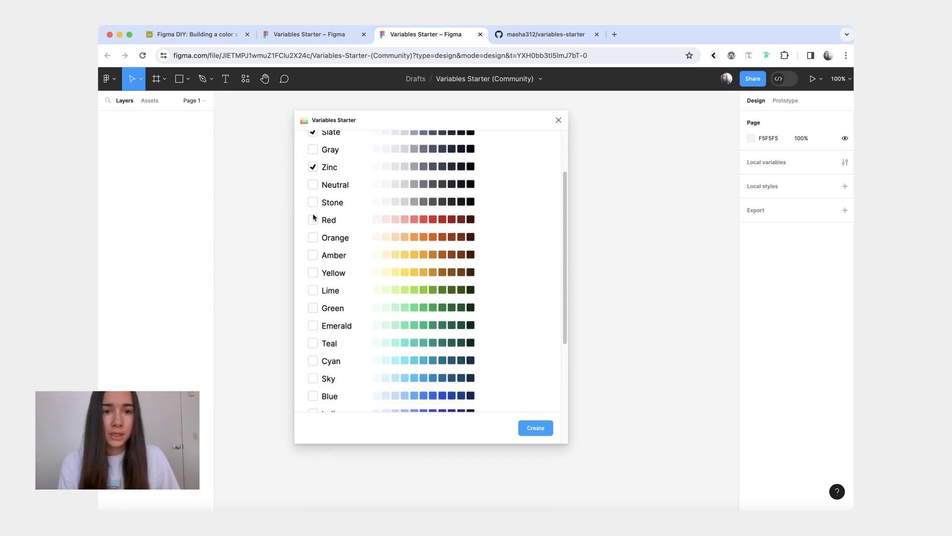
pyautogui.click(314, 217)
pyautogui.click(314, 238)
pyautogui.scroll(-4, 315, 238)
pyautogui.click(314, 218)
pyautogui.scroll(-5, 314, 221)
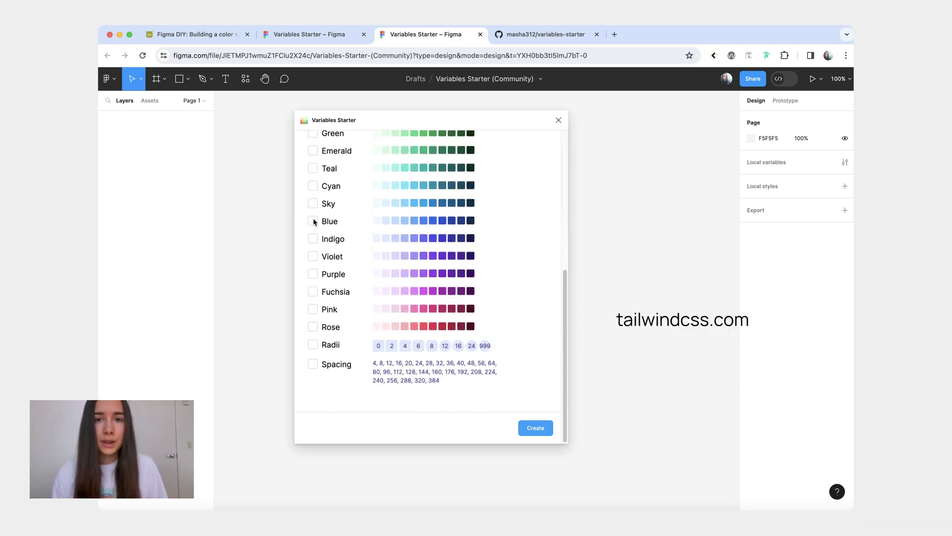
pyautogui.click(314, 221)
pyautogui.click(312, 239)
pyautogui.click(313, 256)
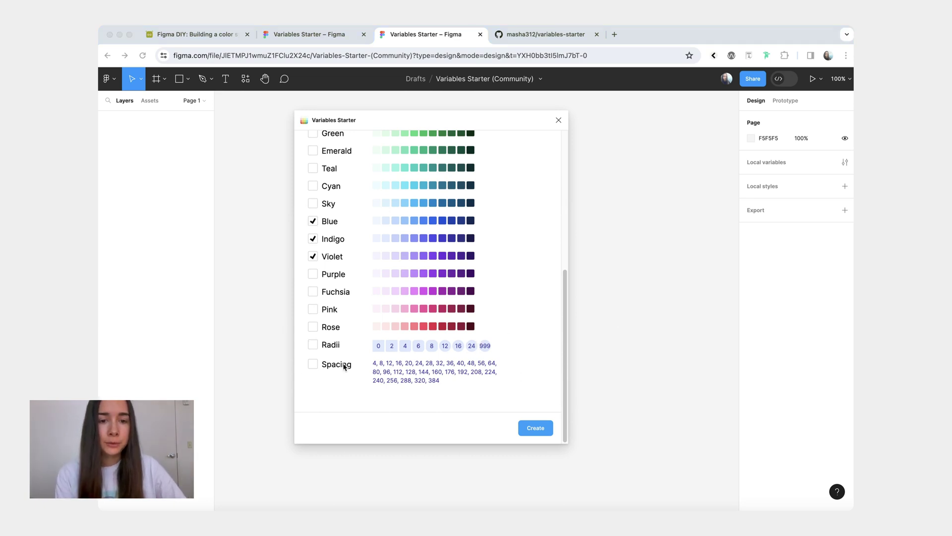
# Step: Include Radii and Spacing values and create the variables
pyautogui.click(312, 345)
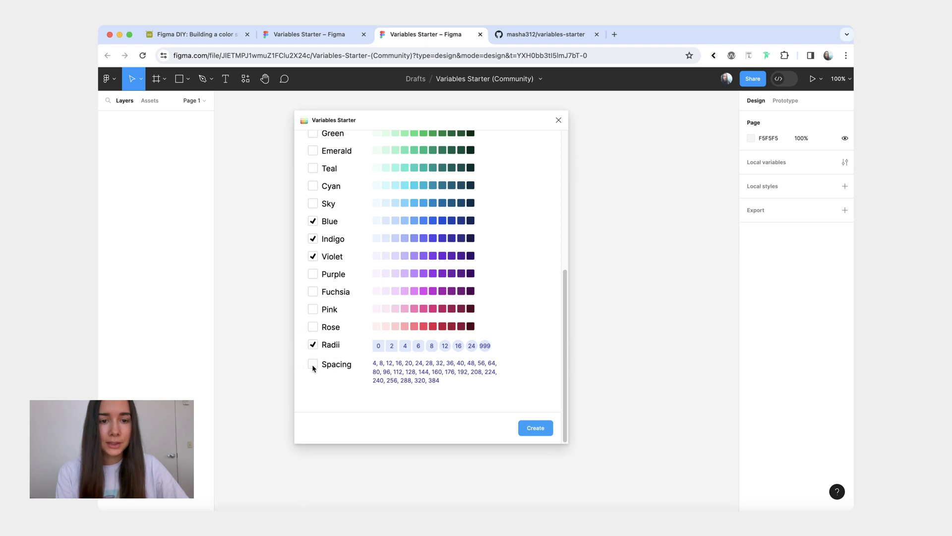
pyautogui.click(313, 365)
pyautogui.click(529, 428)
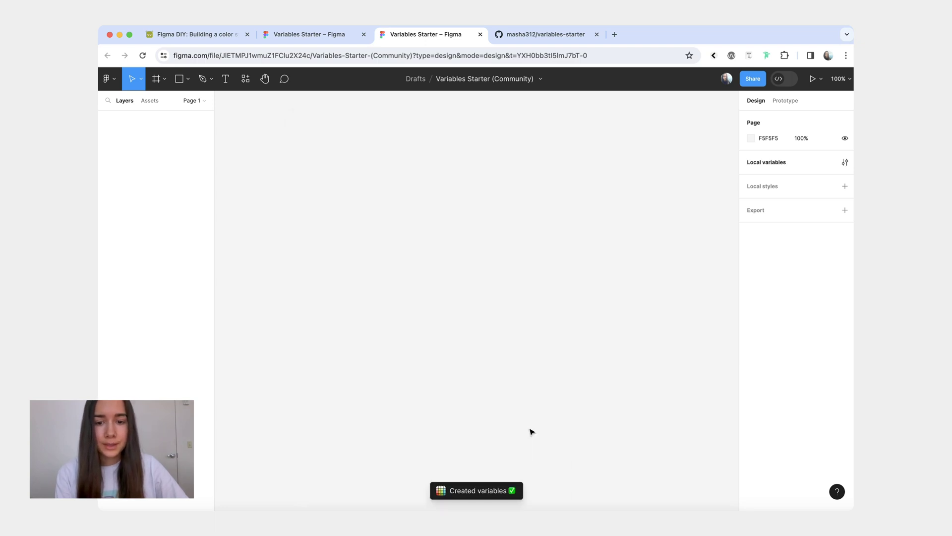
# Step: Open the local variables window and move it further left
pyautogui.click(844, 162)
pyautogui.moveTo(627, 112); pyautogui.dragTo(477, 114)
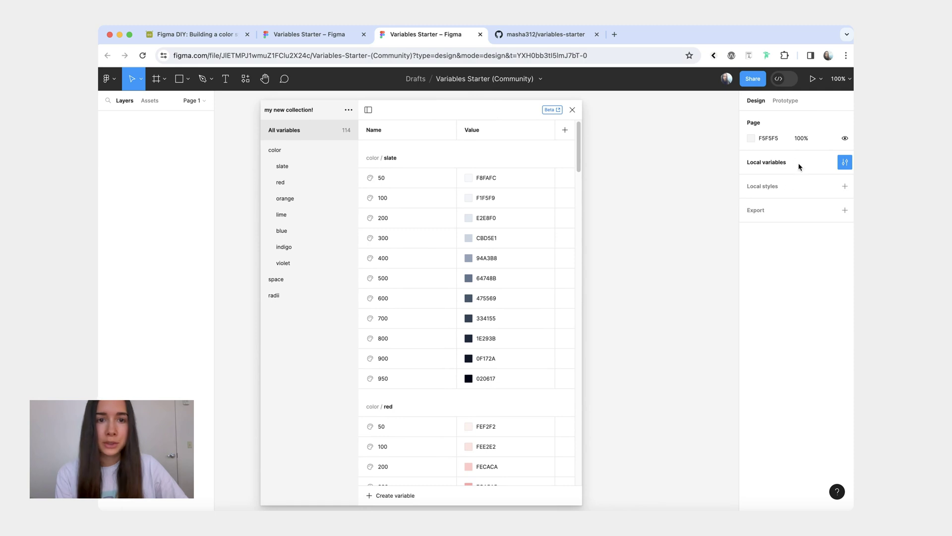
pyautogui.moveTo(266, 109); pyautogui.dragTo(316, 116)
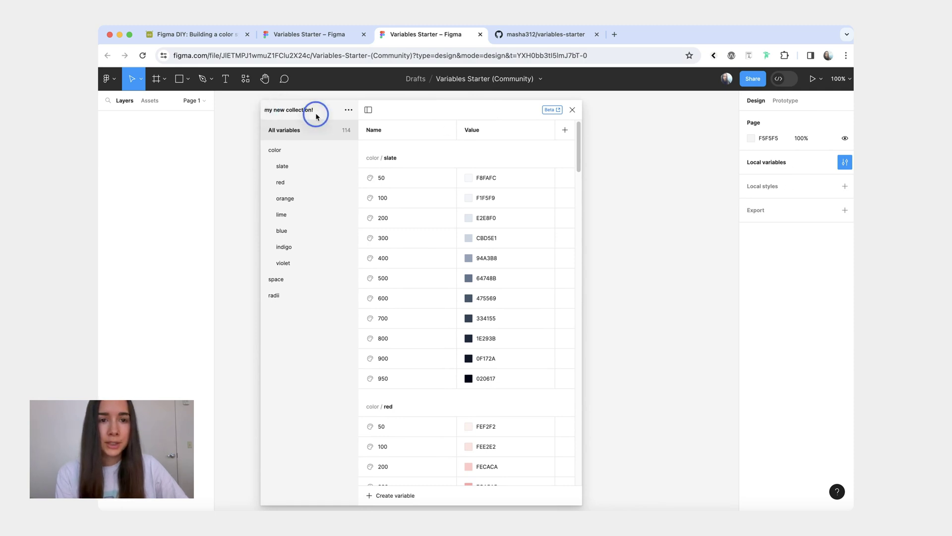
# Step: Browse the color, space and radii groups, ending on the space variables
pyautogui.click(297, 151)
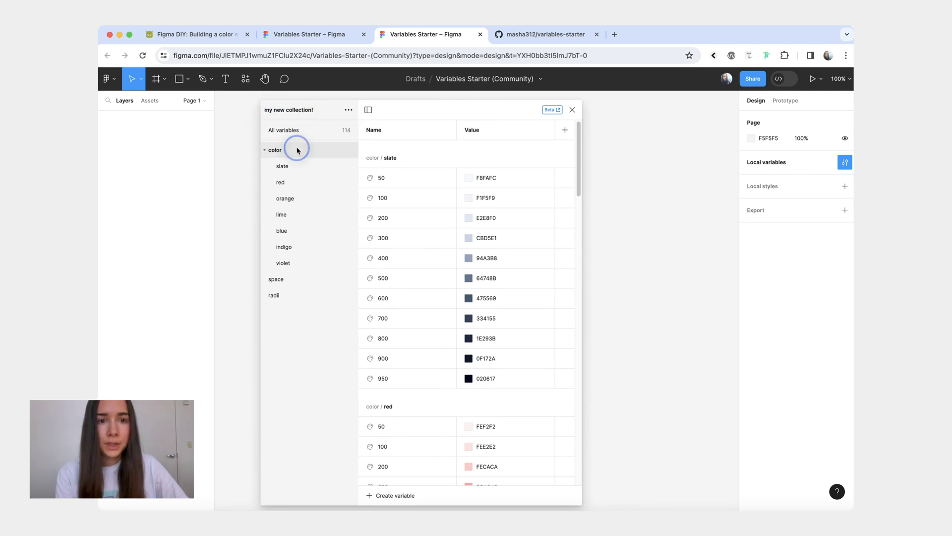
pyautogui.click(290, 280)
pyautogui.click(280, 296)
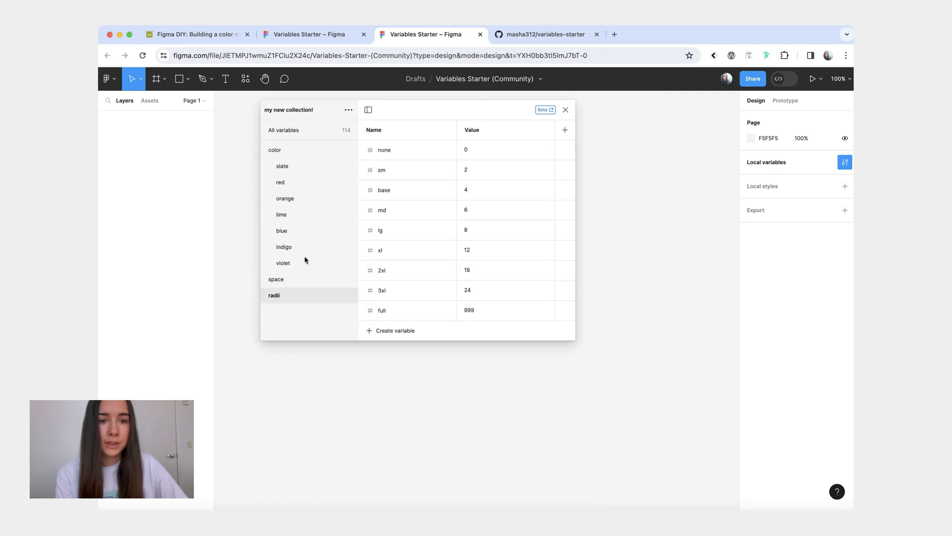
pyautogui.click(293, 280)
pyautogui.scroll(-3, 419, 291)
pyautogui.scroll(3, 420, 291)
# Step: Create a new empty collection named Collection 2
pyautogui.click(348, 108)
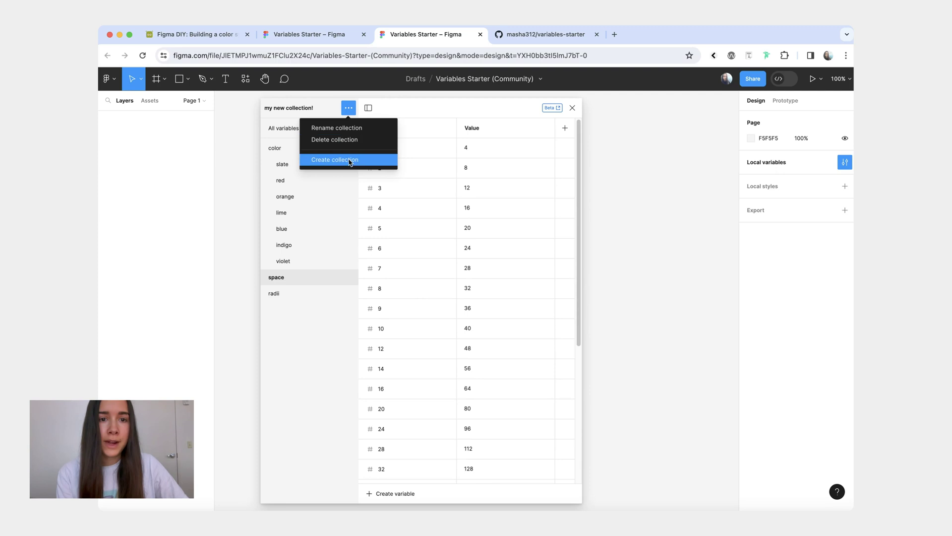
pyautogui.click(349, 160)
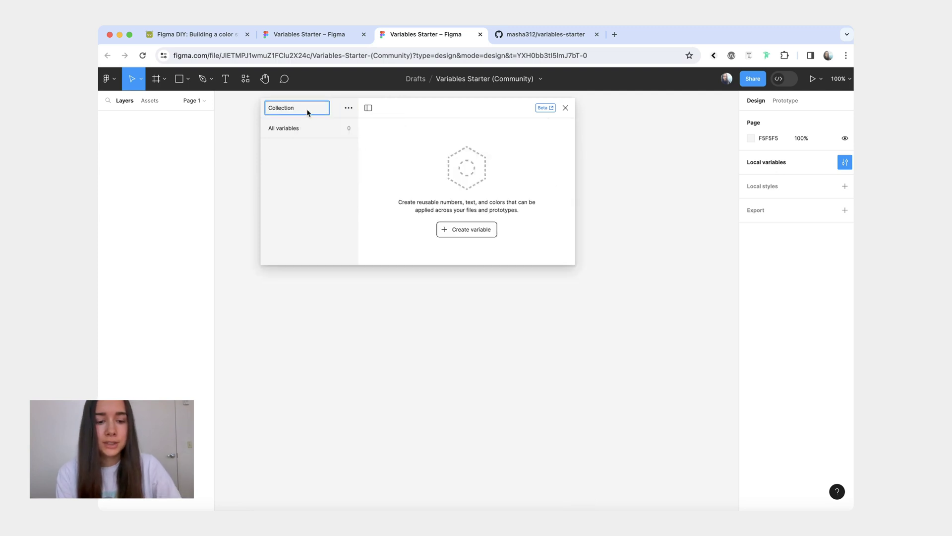
pyautogui.click(313, 170)
pyautogui.click(349, 107)
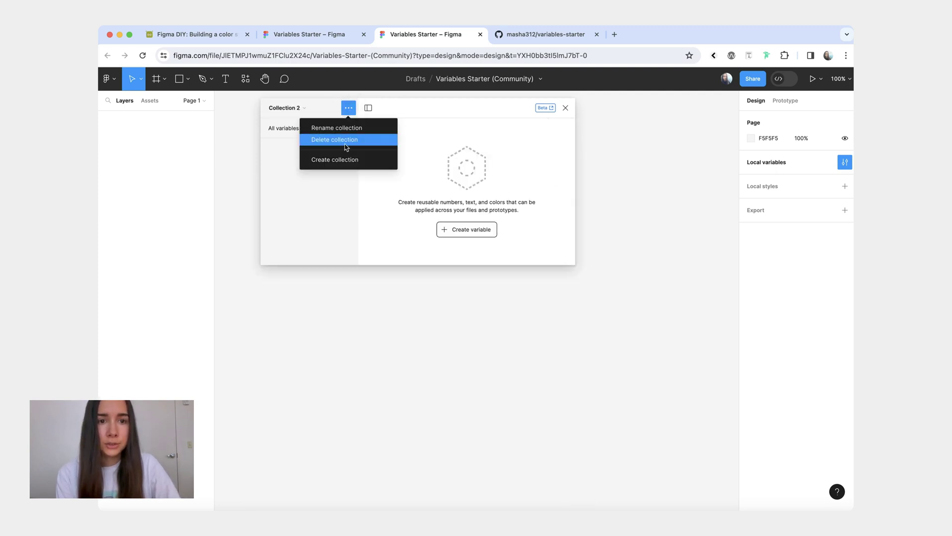
# Step: Rerun the plugin targeting Collection 2 with Zinc, Neutral and Stone, and create them
pyautogui.press('super+alt+p')
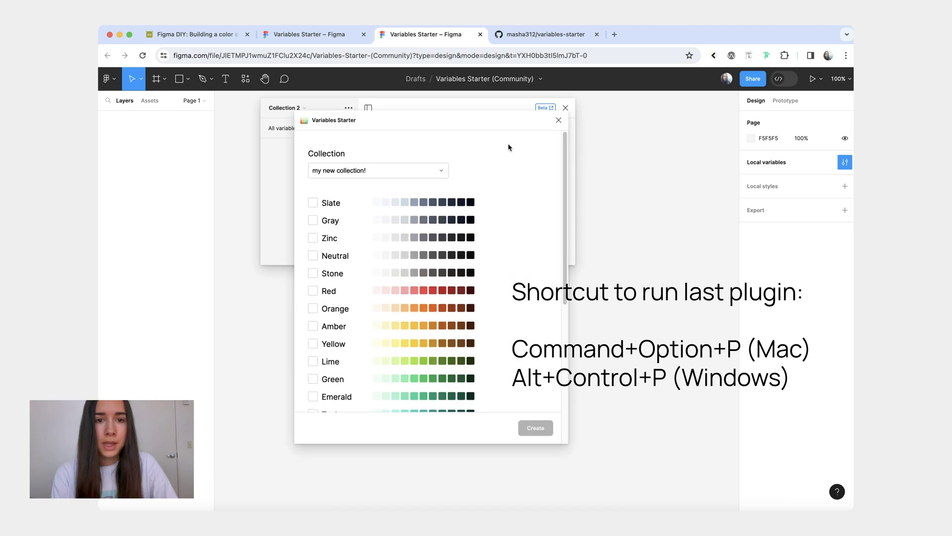
pyautogui.click(446, 170)
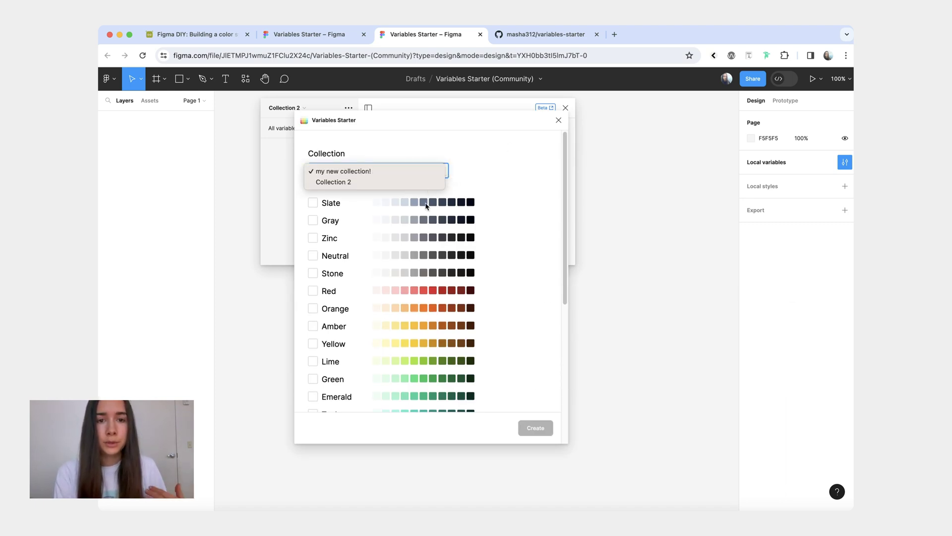
pyautogui.click(419, 183)
pyautogui.scroll(-1, 321, 221)
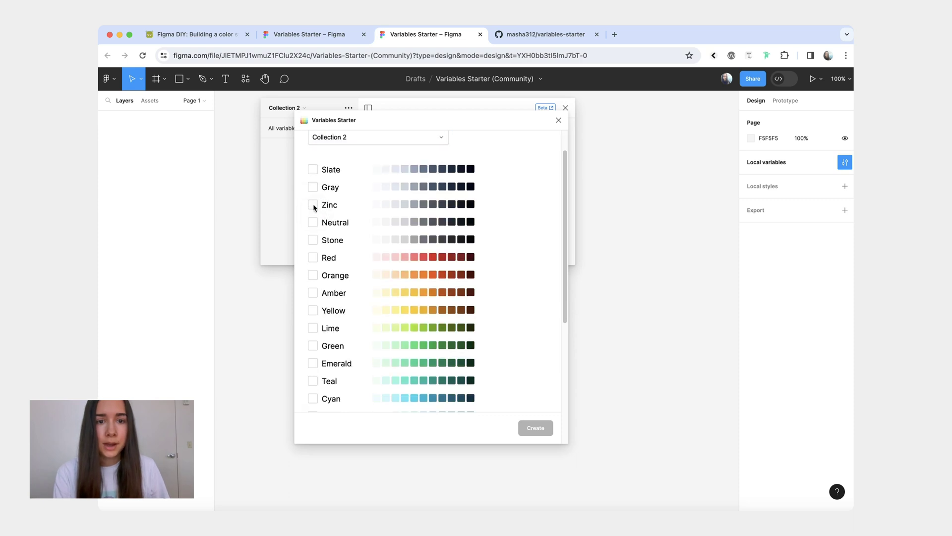
pyautogui.click(313, 205)
pyautogui.click(312, 221)
pyautogui.click(313, 240)
pyautogui.scroll(-1, 397, 297)
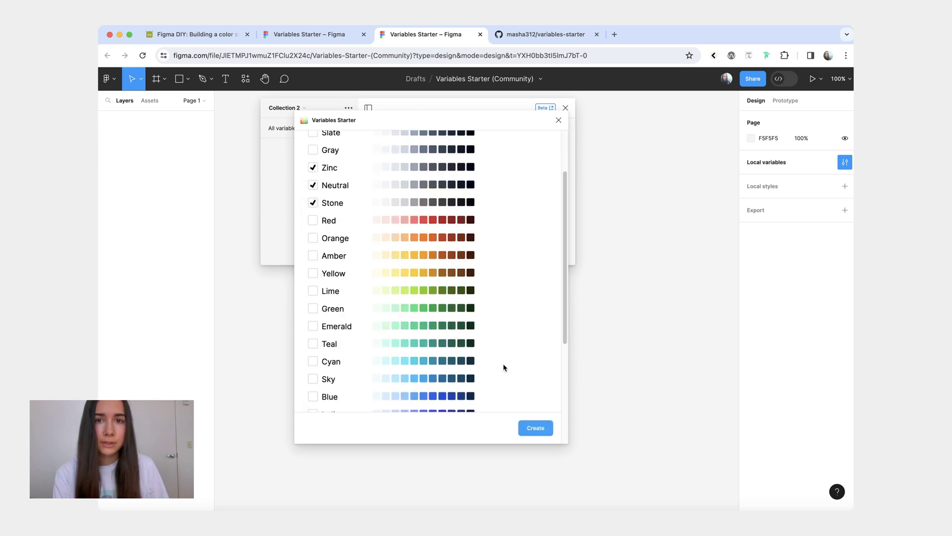
pyautogui.click(537, 429)
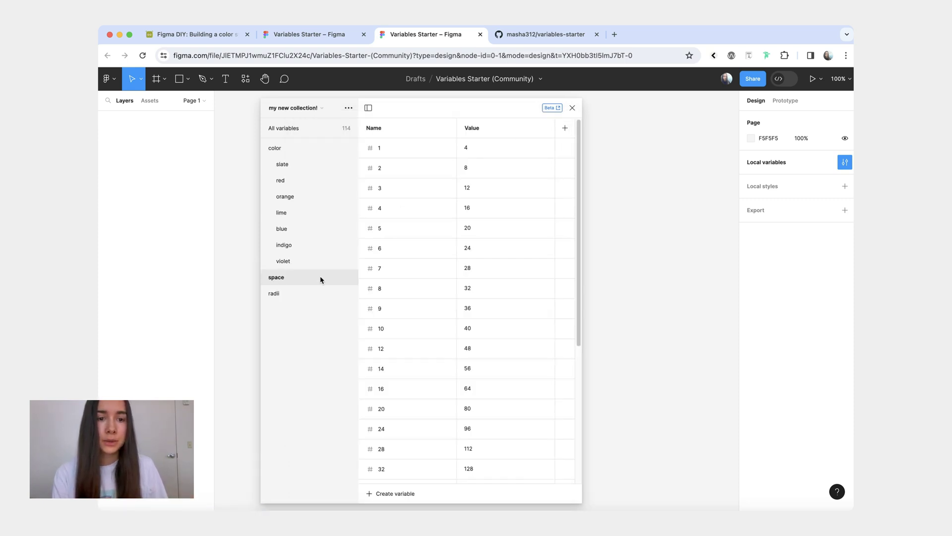
pyautogui.click(300, 293)
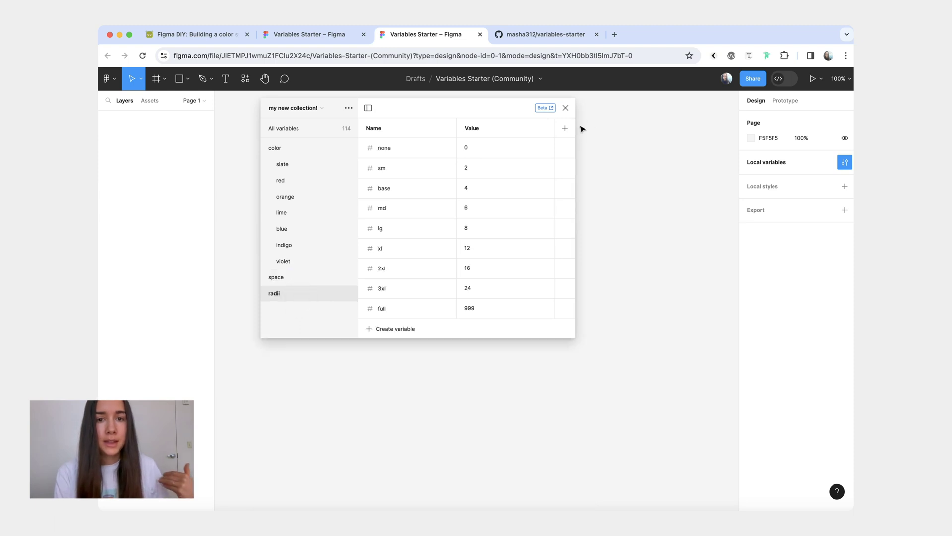
# Step: Inspect the radii none and space 1 variables, confirming corner-radius and gap scoping
pyautogui.click(564, 148)
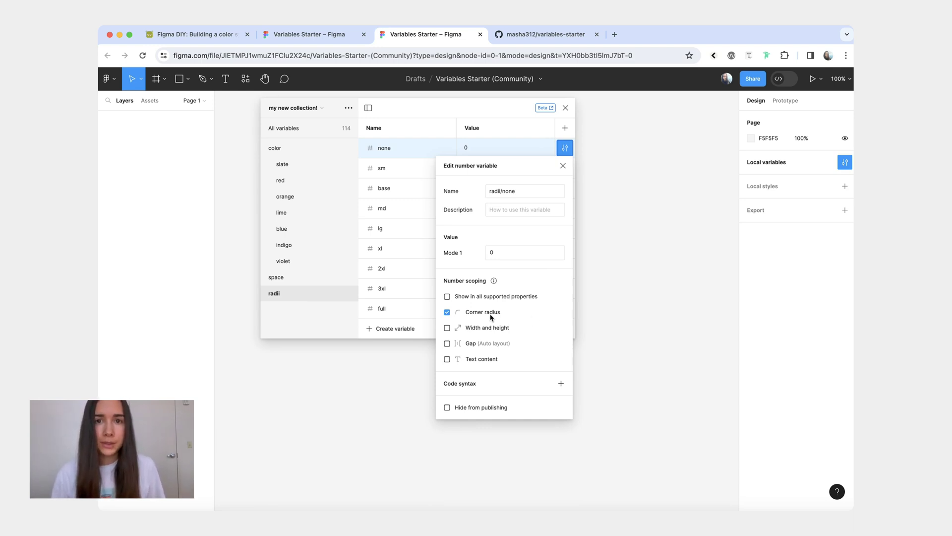
pyautogui.click(281, 279)
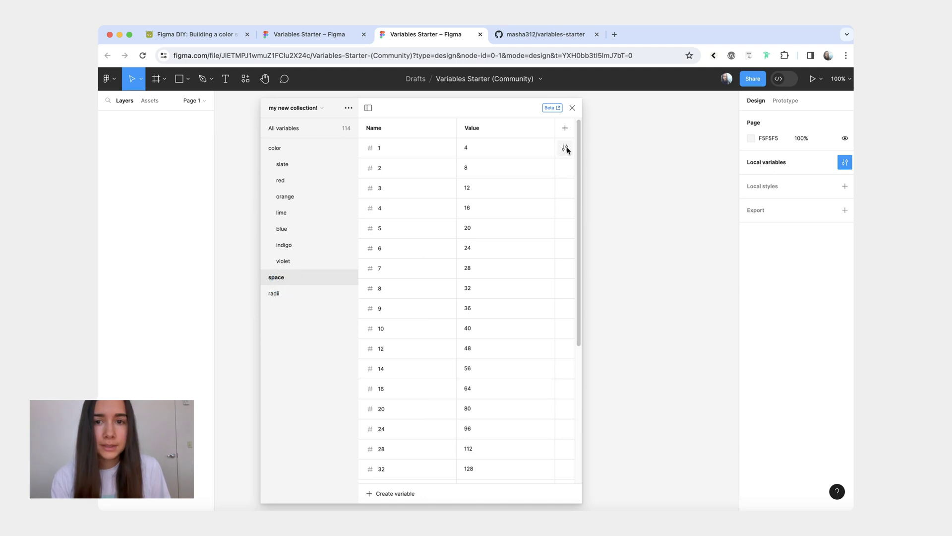
pyautogui.click(565, 147)
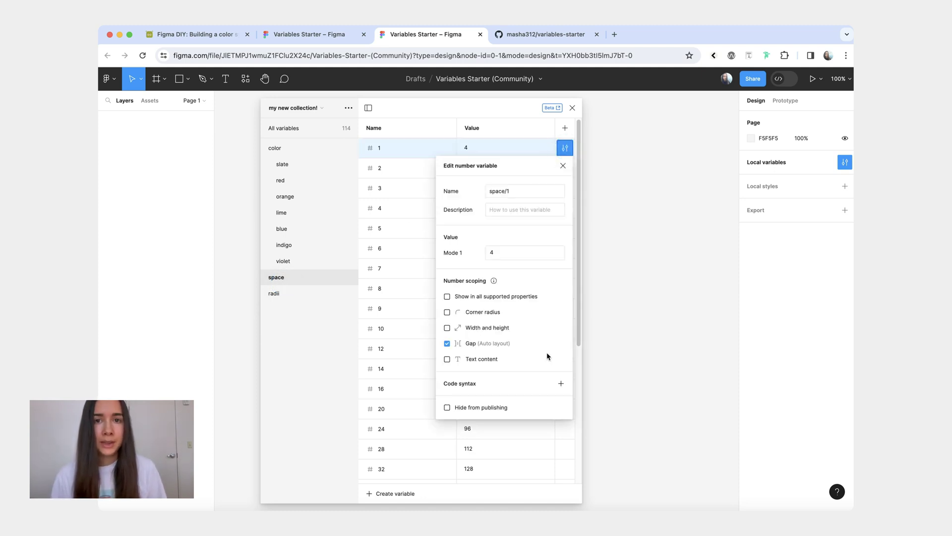
pyautogui.press('r')
pyautogui.click(659, 226)
# Step: Place a 100×100 rectangle, duplicate it below, and wrap both in an auto-layout frame
pyautogui.click(659, 225)
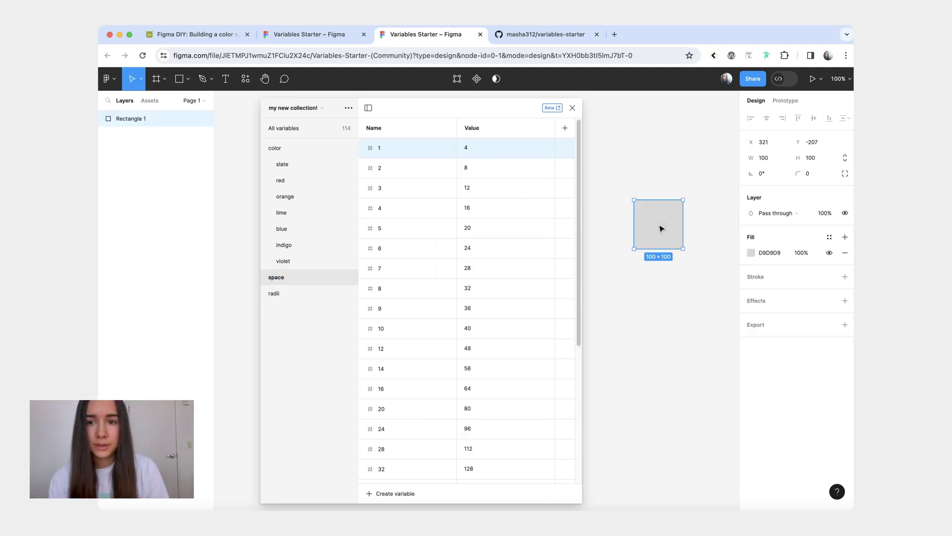
pyautogui.moveTo(661, 228); pyautogui.dragTo(659, 301)
pyautogui.keyDown('shift'); pyautogui.click(665, 238); pyautogui.keyUp('shift')
pyautogui.hotkey('shift', 'a')
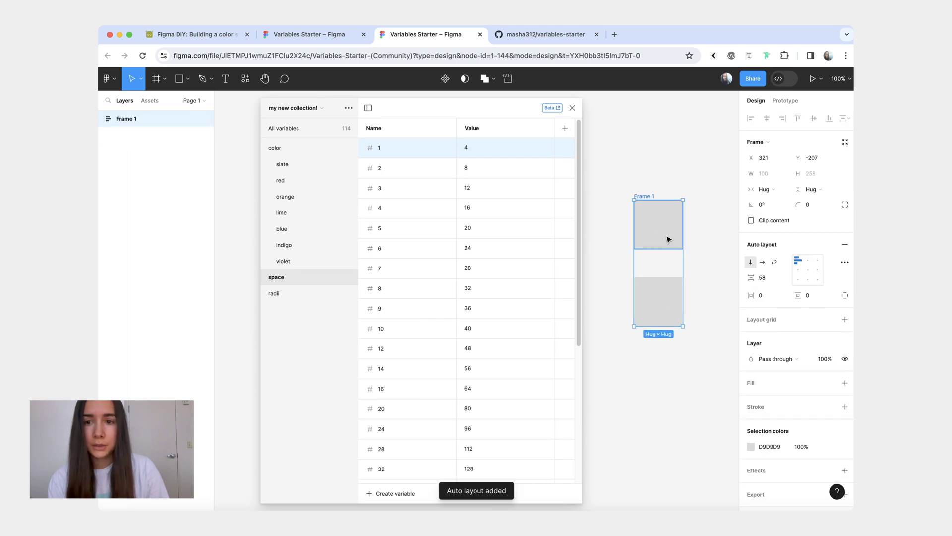
# Step: Try applying a space variable to the frame's gap and a radii variable to corner radius
pyautogui.click(783, 278)
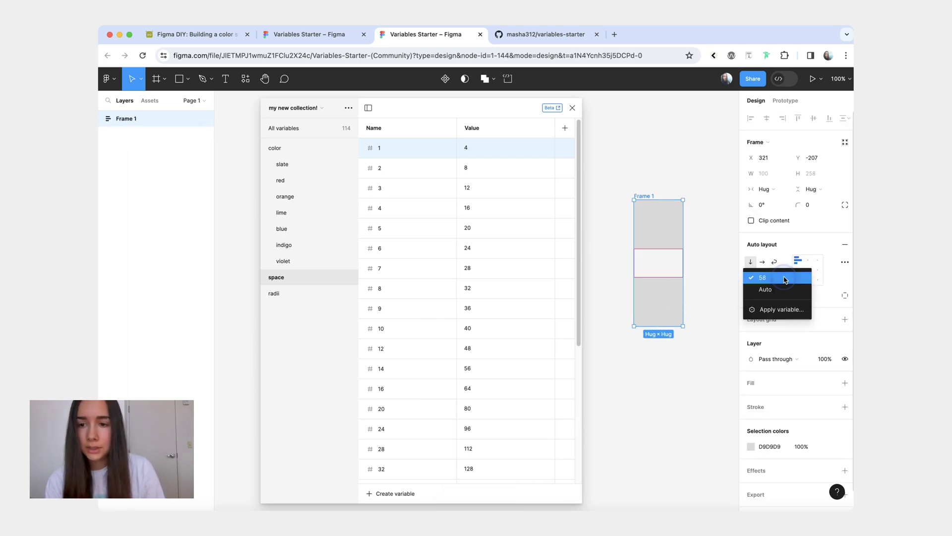
pyautogui.click(781, 309)
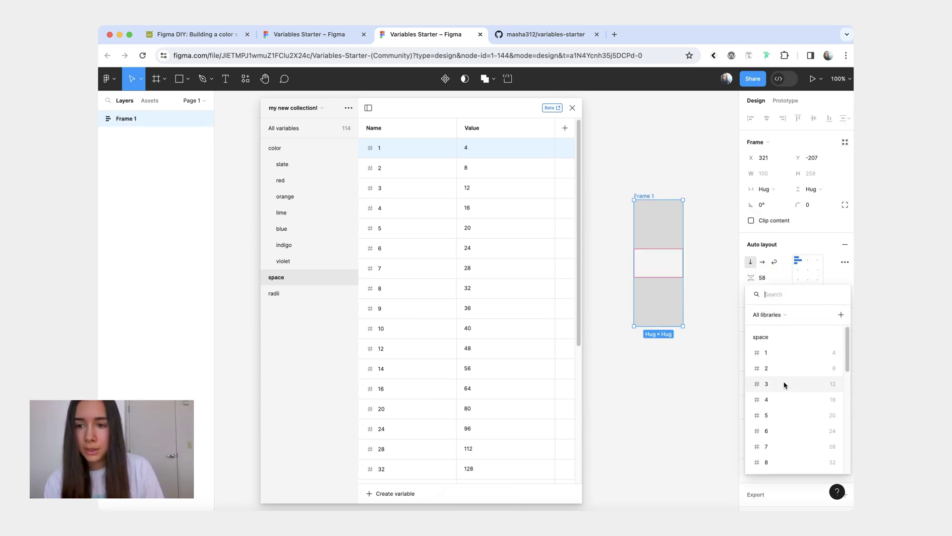
pyautogui.scroll(-10, 783, 383)
pyautogui.scroll(10, 780, 367)
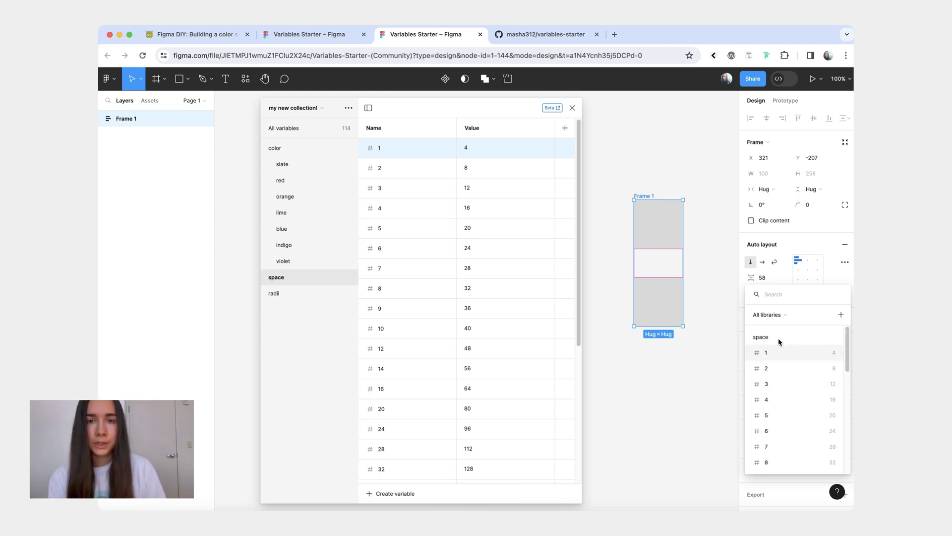
pyautogui.click(669, 228)
pyautogui.click(665, 224)
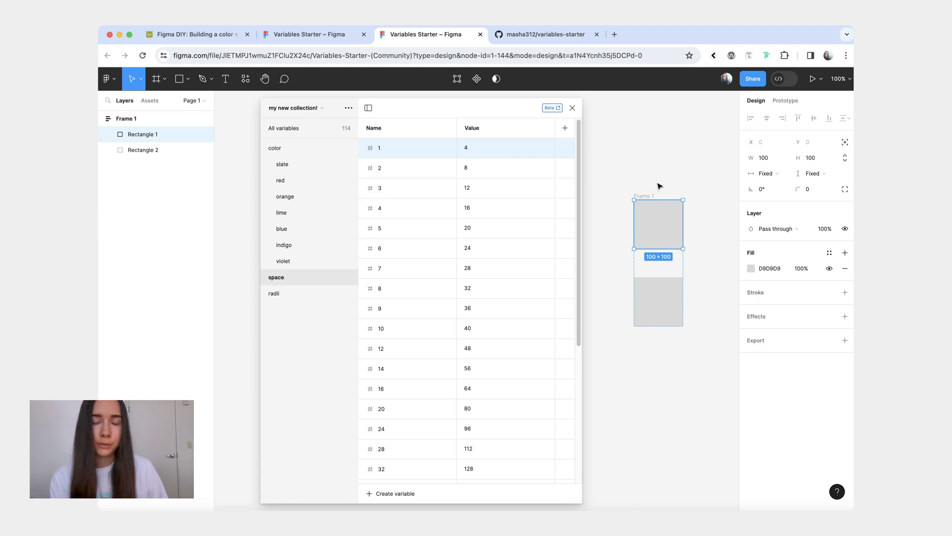
pyautogui.click(831, 189)
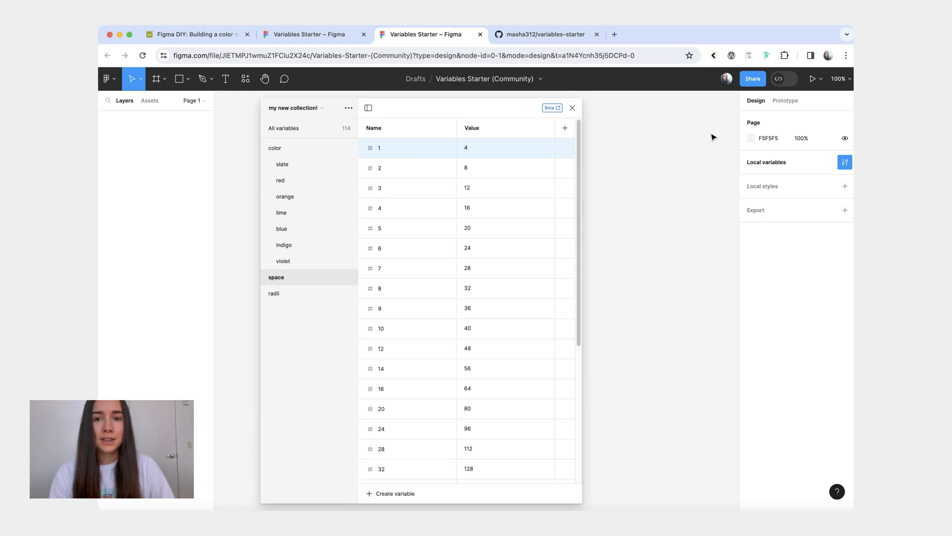
pyautogui.press('super+alt+p')
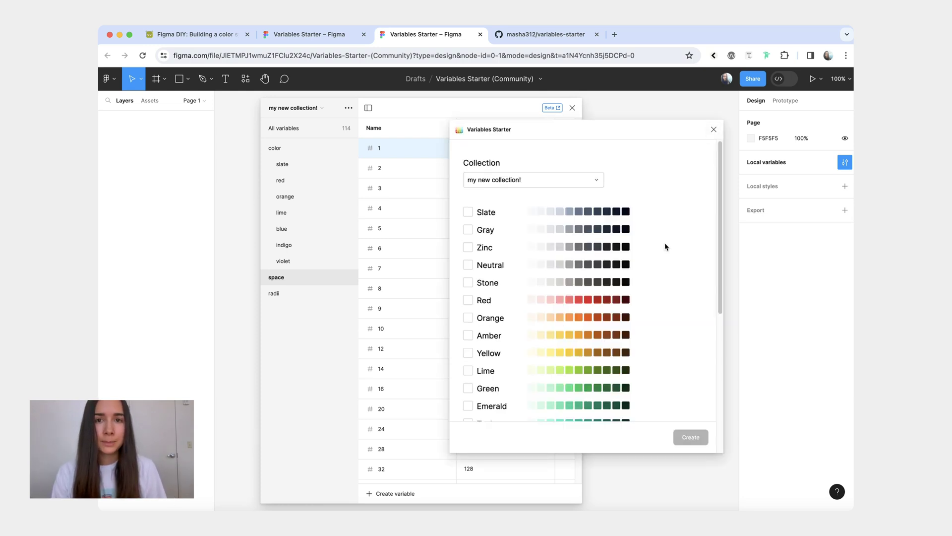
# Step: Add the Slate colour group to my new collection!, bringing it to 114 variables
pyautogui.click(468, 212)
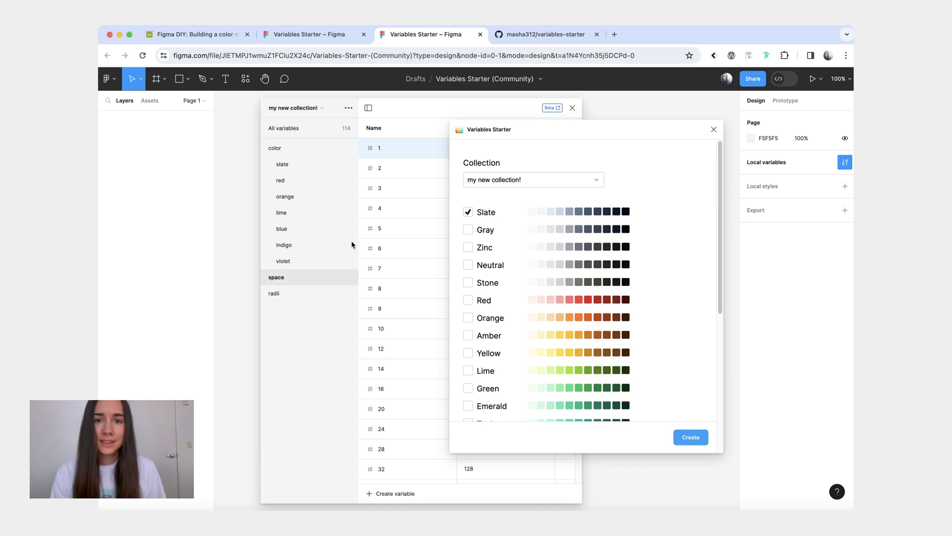
pyautogui.click(691, 437)
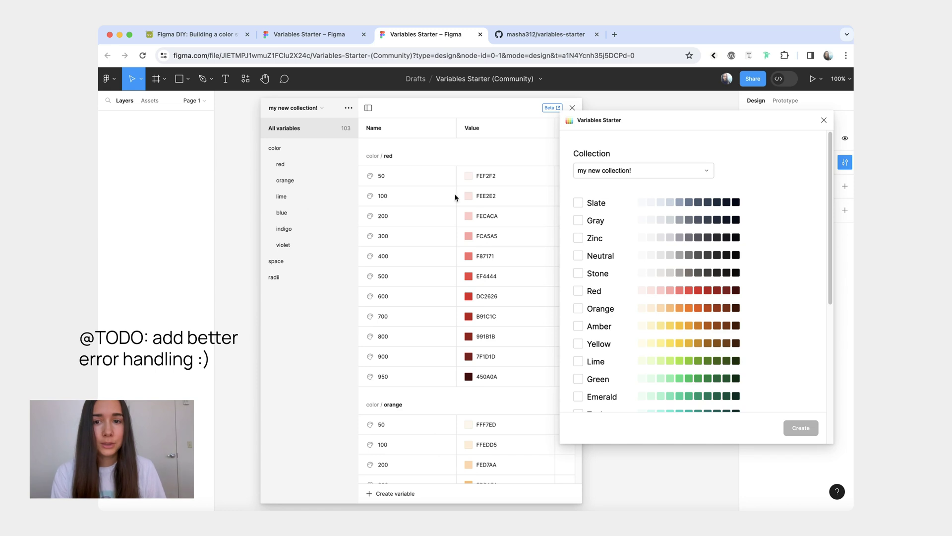
pyautogui.click(579, 203)
pyautogui.click(793, 425)
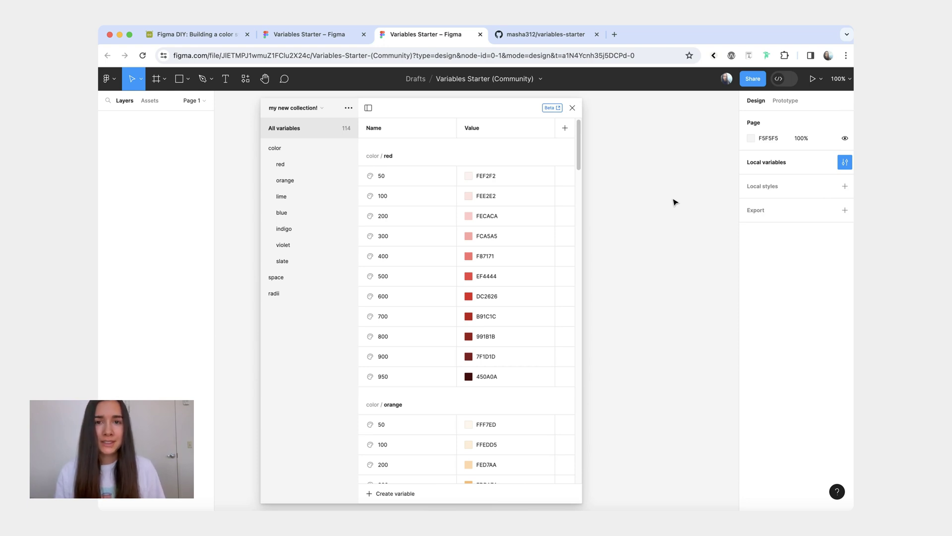
# Step: View the variables-starter GitHub repository, then the Figma DIY color system article
pyautogui.click(542, 37)
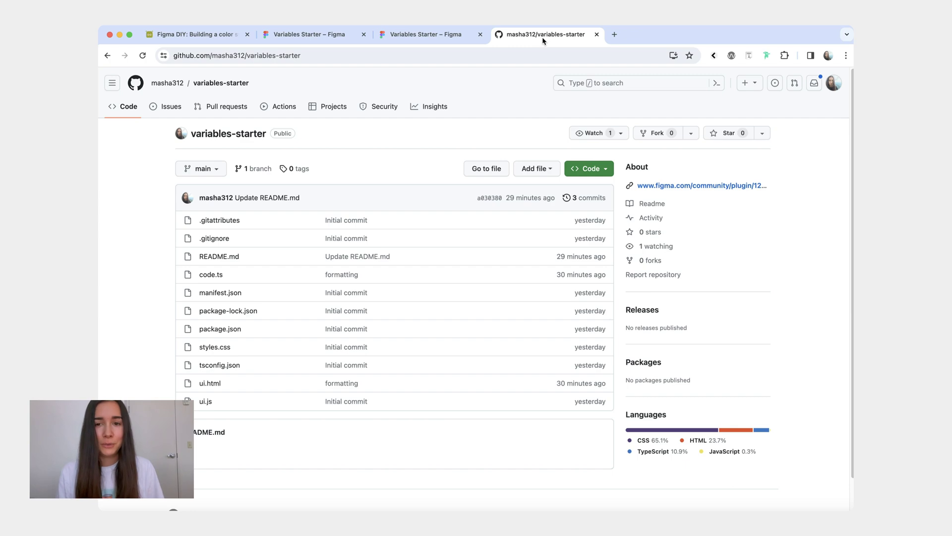
pyautogui.click(206, 35)
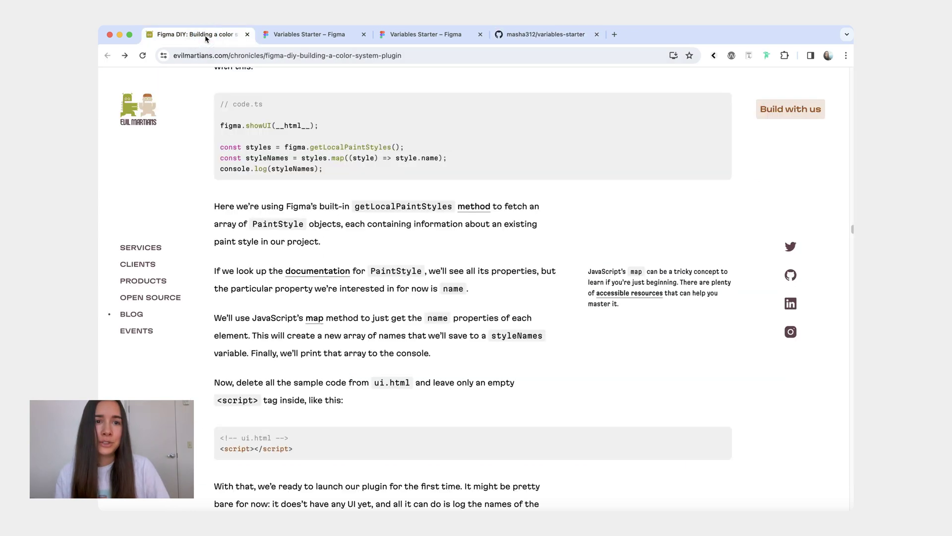
# Step: Scroll through the Figma DIY: Building a color system plugin article
pyautogui.scroll(4, 313, 240)
pyautogui.scroll(20, 313, 240)
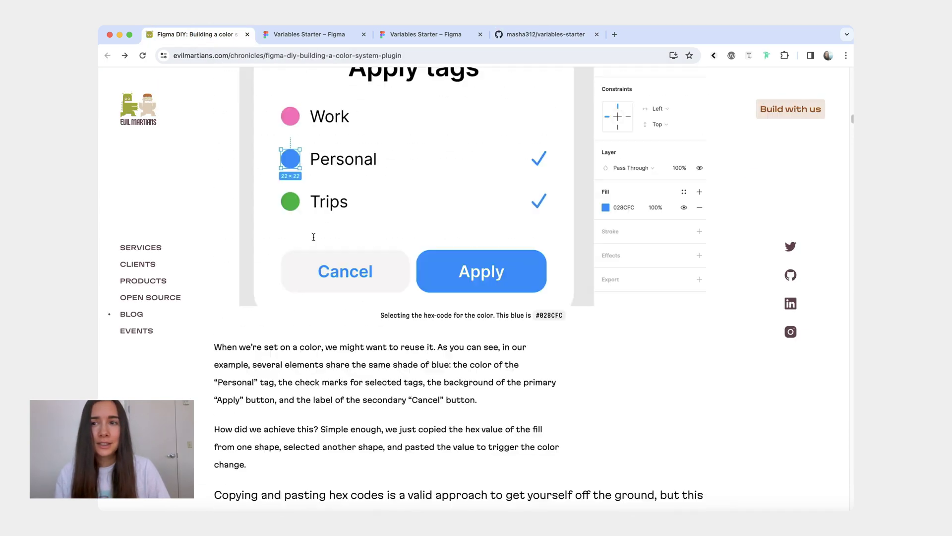
pyautogui.scroll(5, 313, 240)
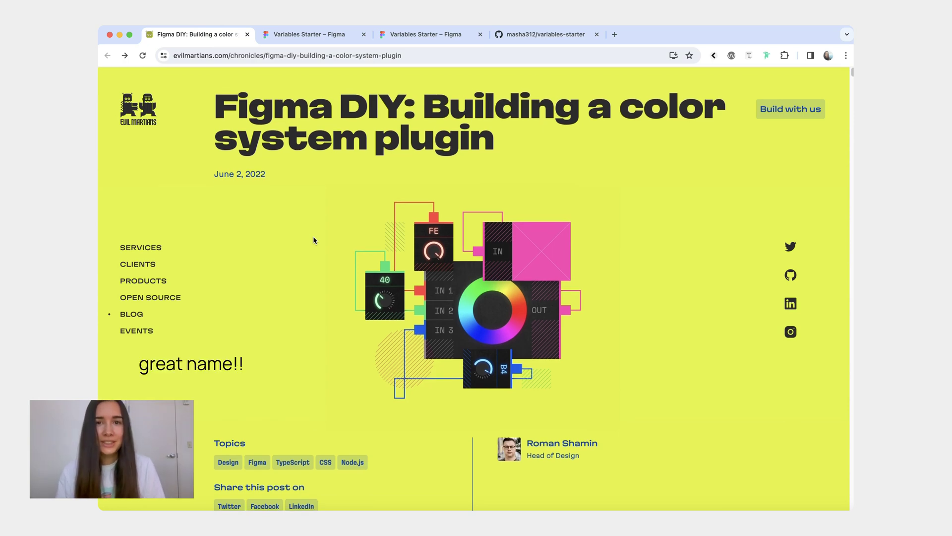
pyautogui.scroll(-15, 313, 240)
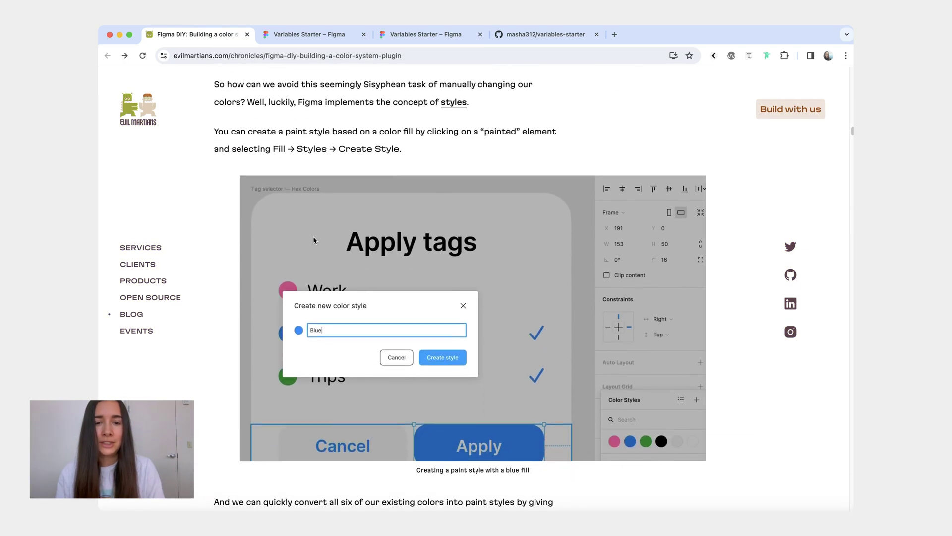
pyautogui.scroll(-20, 313, 240)
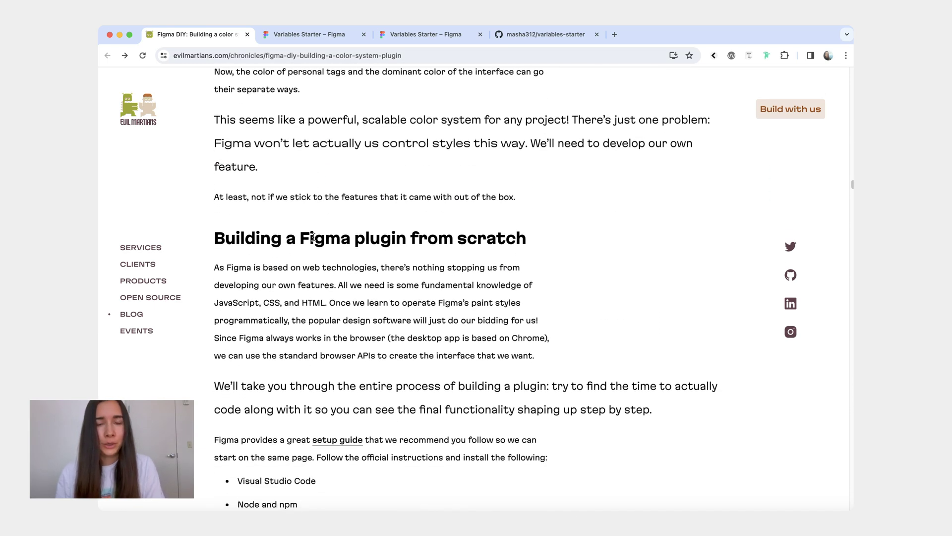
pyautogui.scroll(1, 313, 240)
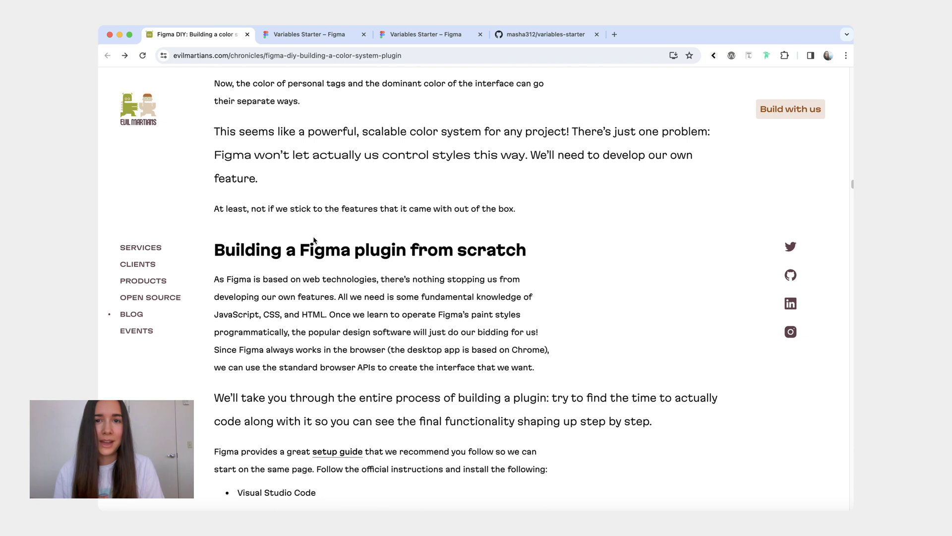
# Step: Skim the Evil Martians homepage, then return to the Variables Starter community page
pyautogui.click(139, 111)
pyautogui.scroll(-15, 441, 361)
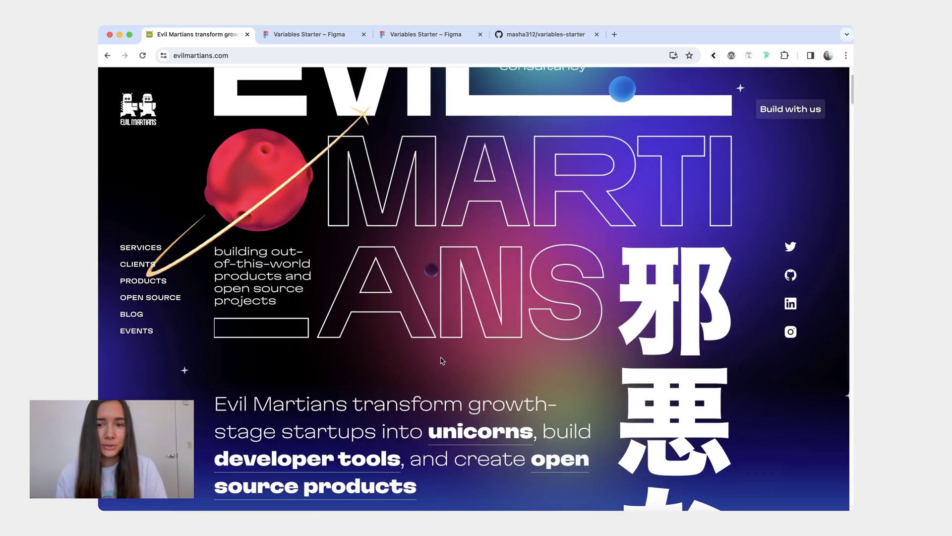
pyautogui.scroll(-20, 441, 360)
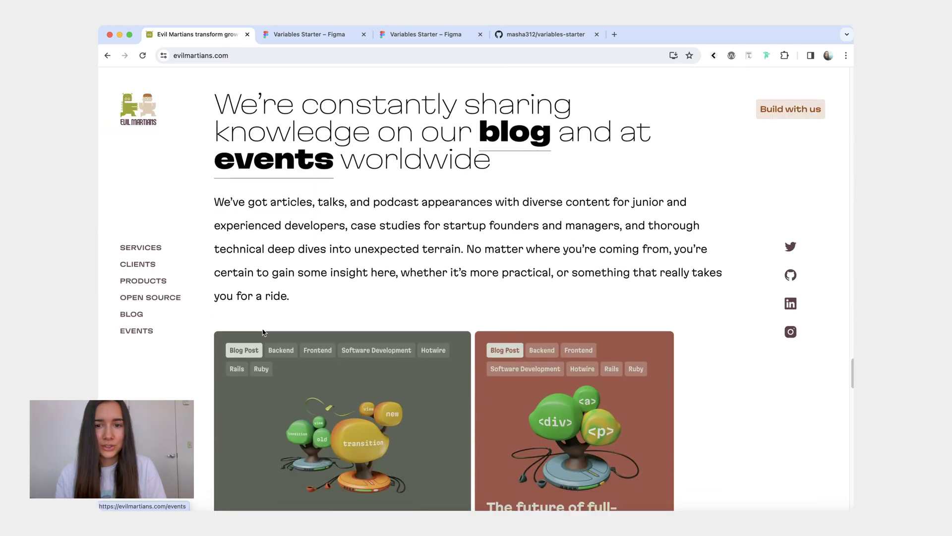
pyautogui.hotkey('ctrl', 'Tab')
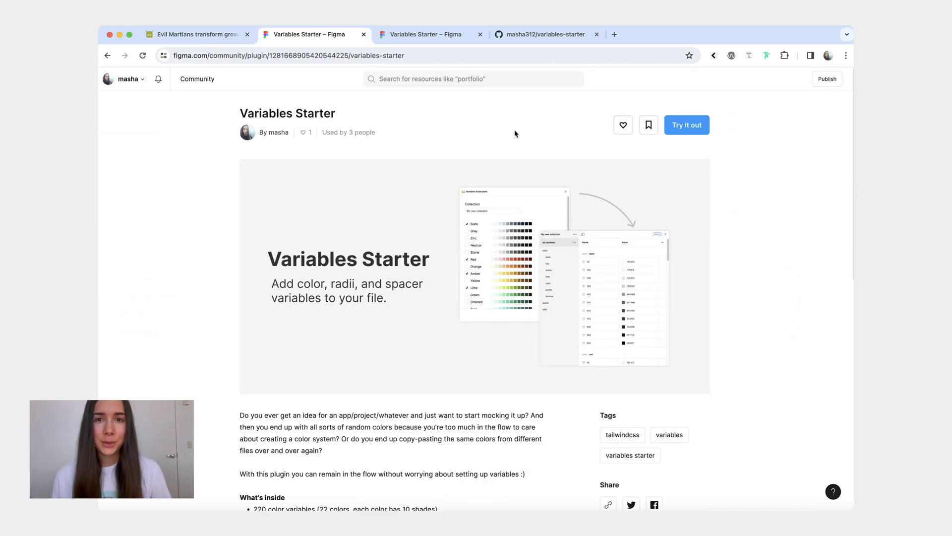